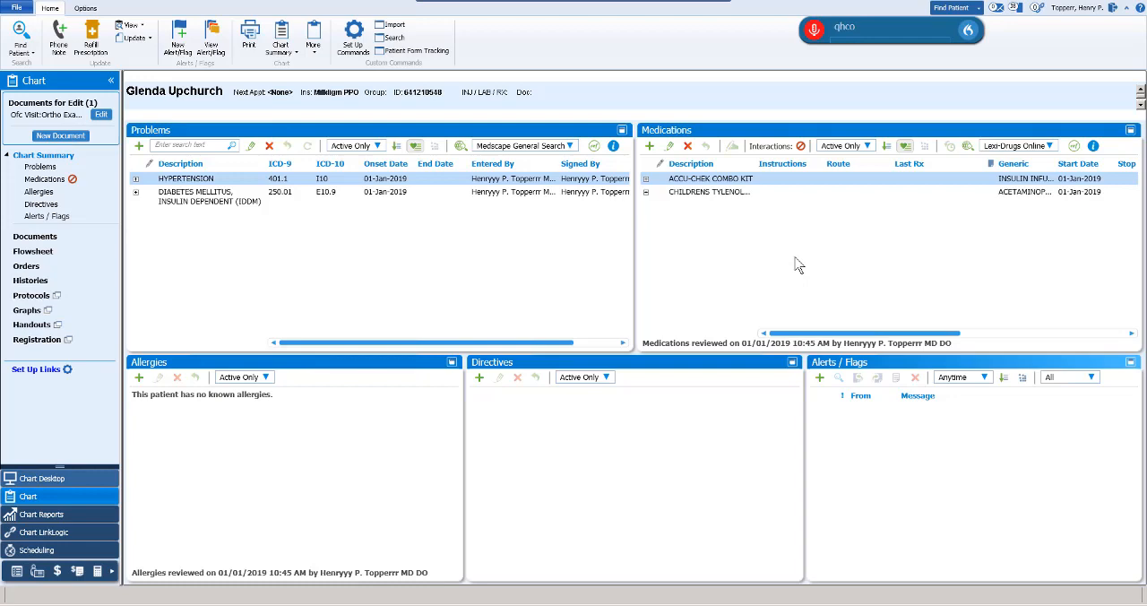
Step: Open the ortho exam office visit document for editing and display its Orthopedic Historical form
{"action": "left_click", "coordinate": [101, 116]}
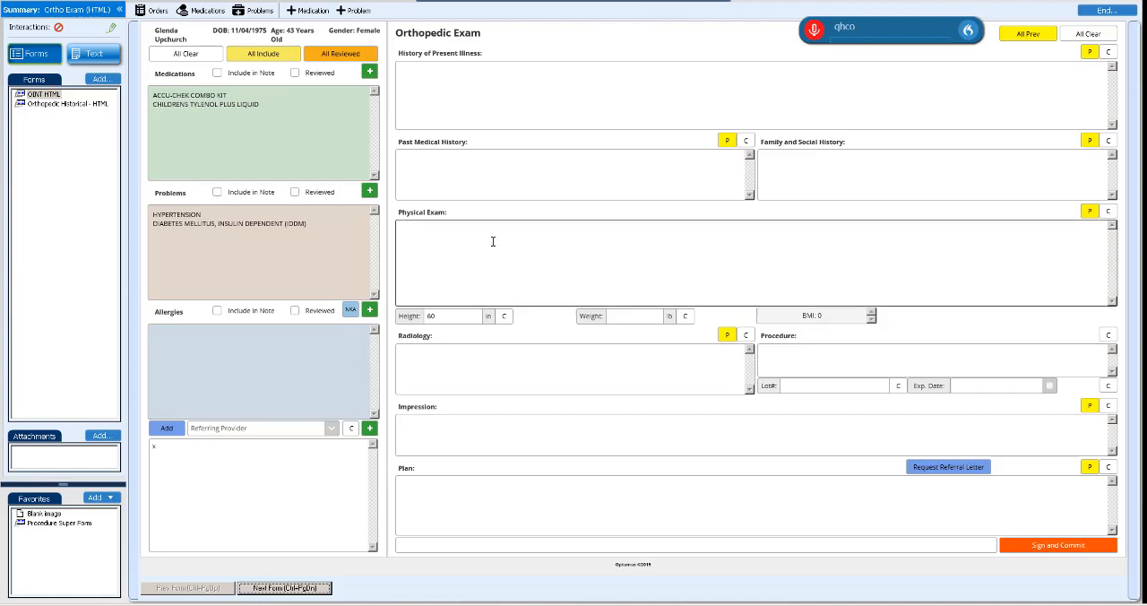
{"action": "left_click", "coordinate": [86, 106]}
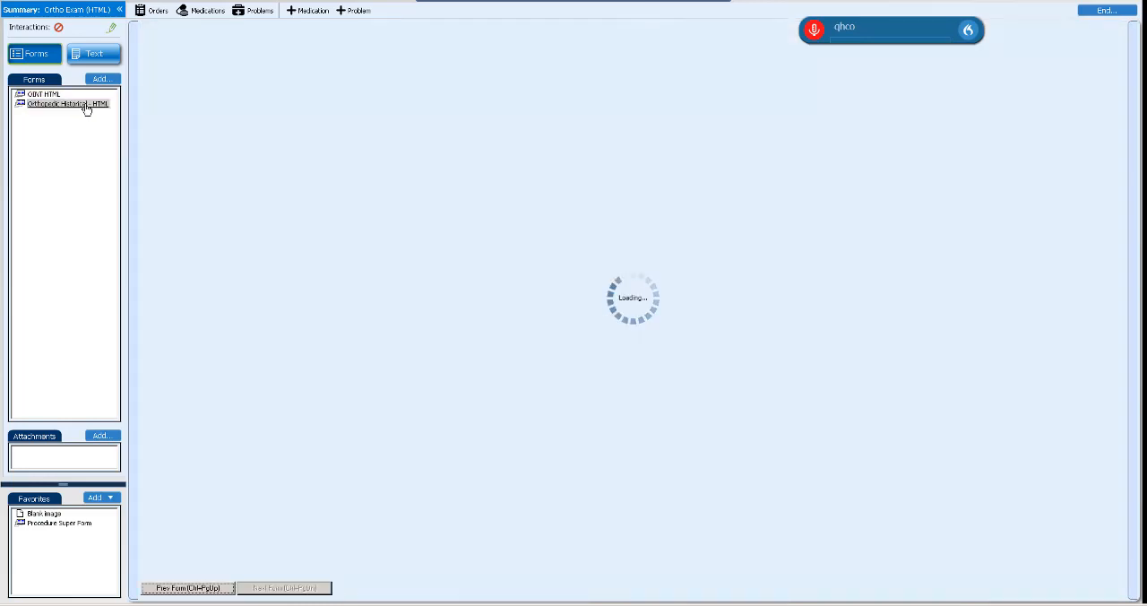
{"action": "left_click_drag", "start_coordinate": [880, 33], "coordinate": [880, 15]}
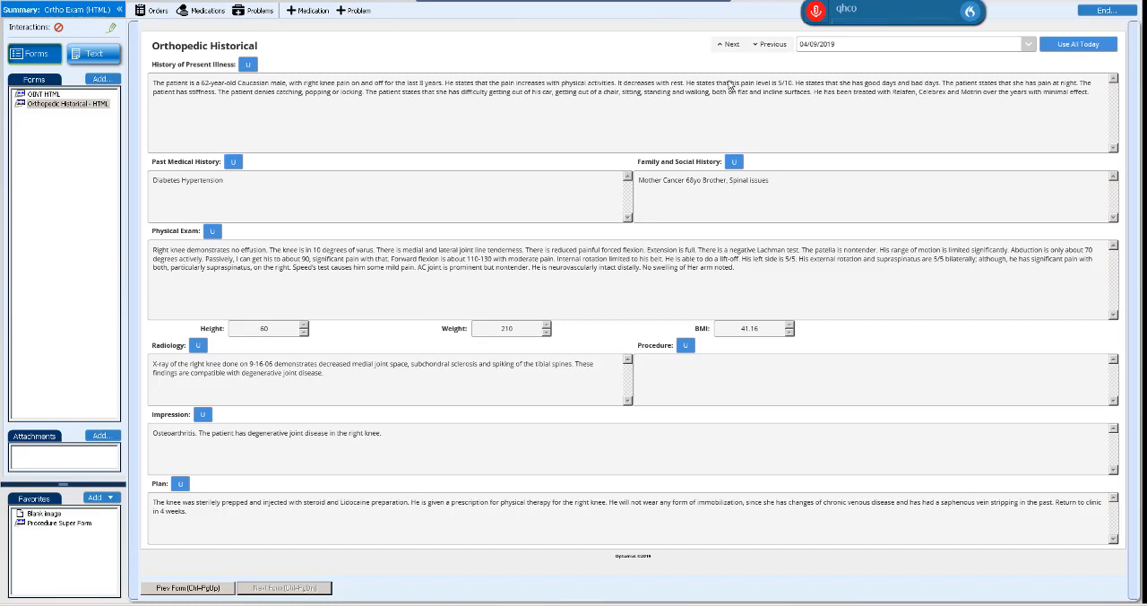
Step: Browse the earlier visits in the historical form and reuse the Impression from the 01/01/2019 visit
{"action": "left_click", "coordinate": [80, 107]}
{"action": "left_click", "coordinate": [777, 45]}
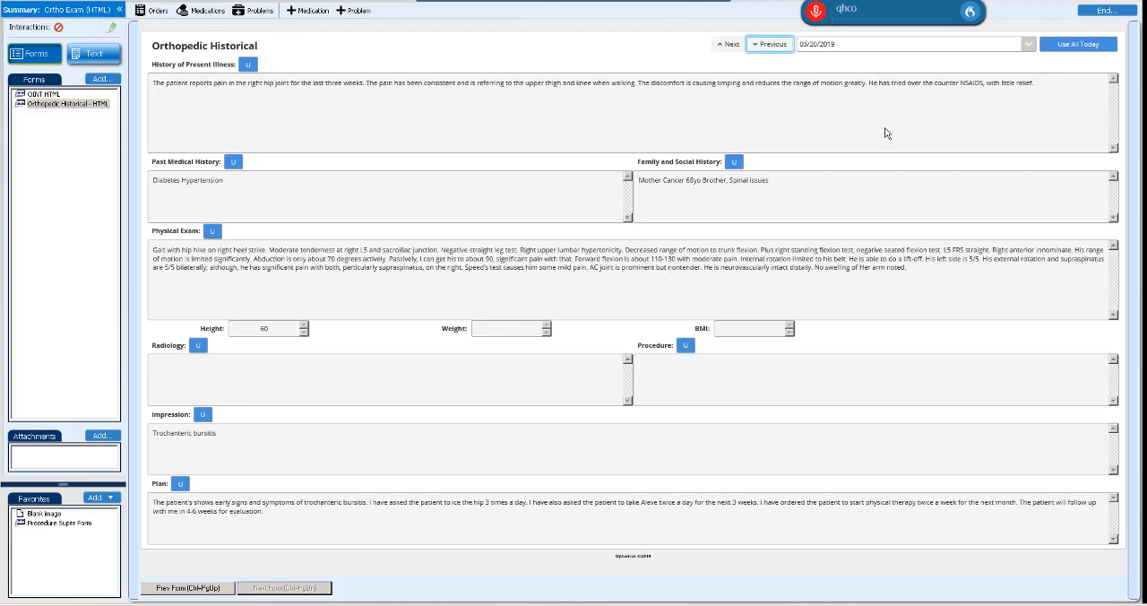
{"action": "left_click", "coordinate": [1027, 44]}
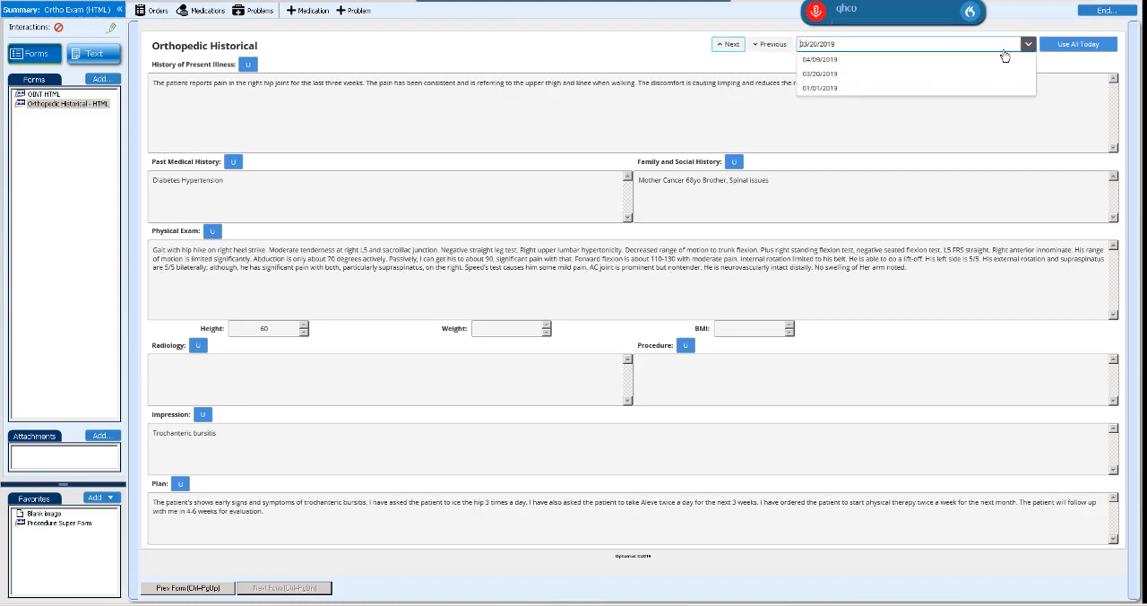
{"action": "left_click", "coordinate": [823, 88]}
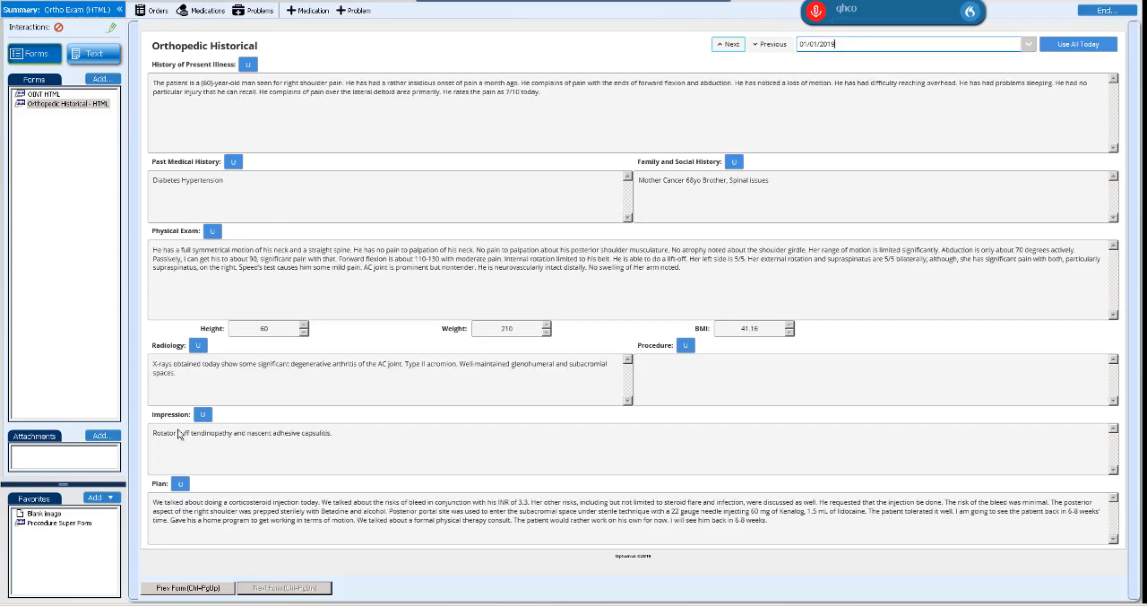
{"action": "left_click", "coordinate": [203, 417]}
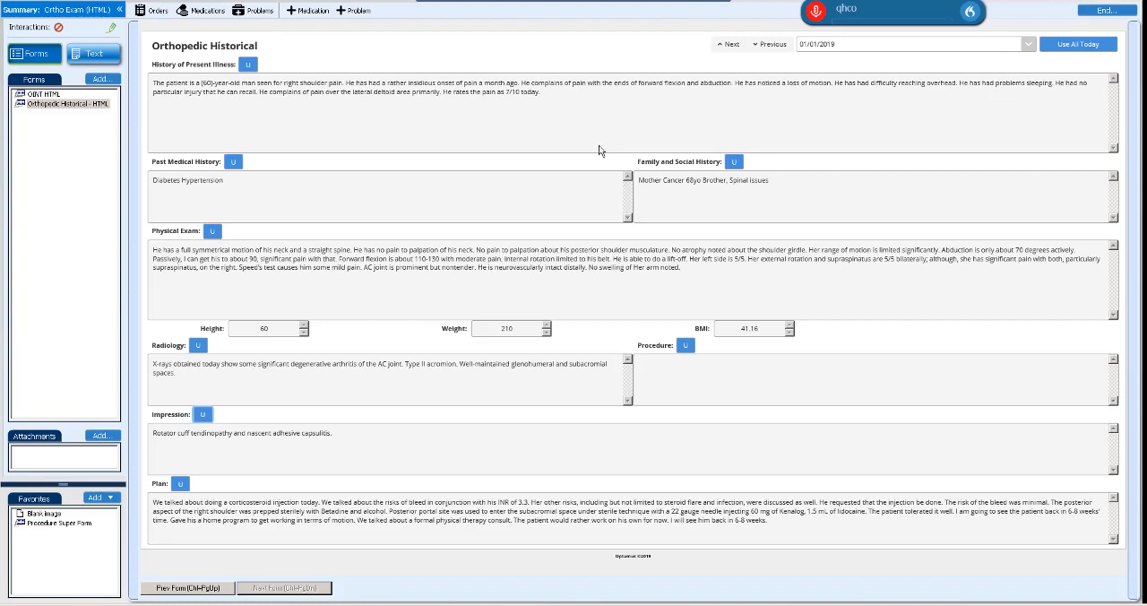
Step: Return to the Orthopedic Exam form and check the text carried into the Impression field
{"action": "left_click", "coordinate": [45, 94]}
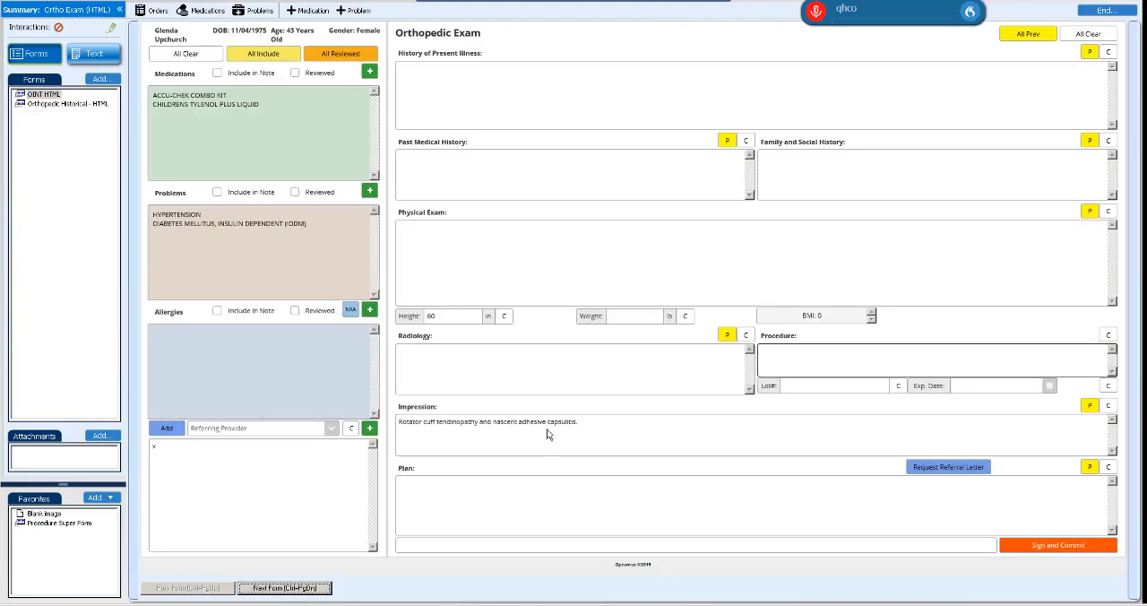
{"action": "left_click", "coordinate": [547, 430]}
{"action": "left_click_drag", "start_coordinate": [615, 432], "coordinate": [464, 445]}
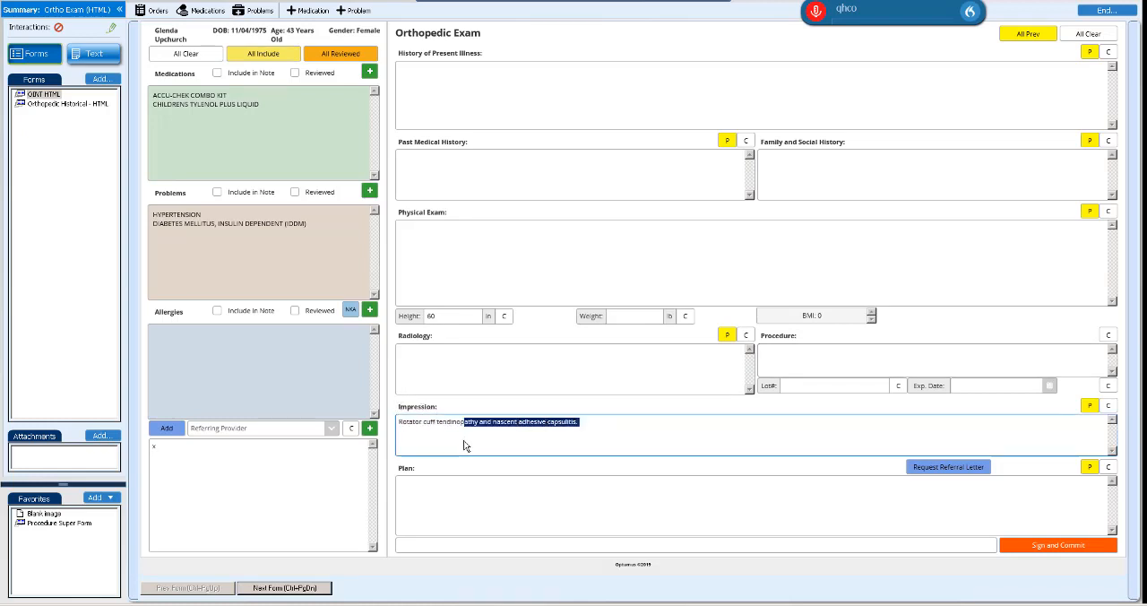
{"action": "left_click", "coordinate": [464, 445]}
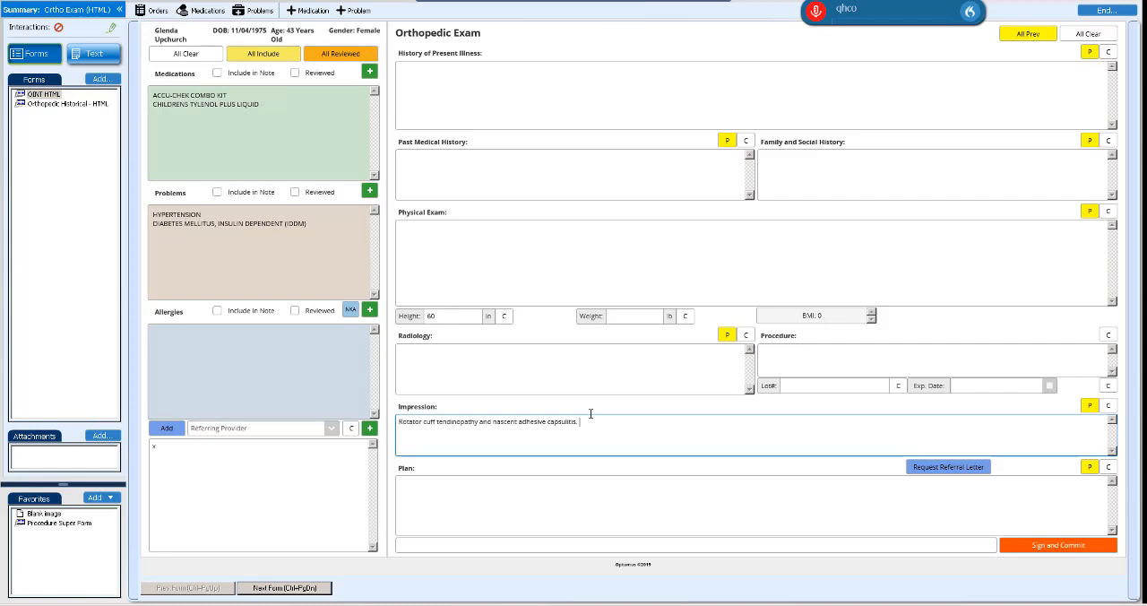
{"action": "left_click", "coordinate": [618, 100]}
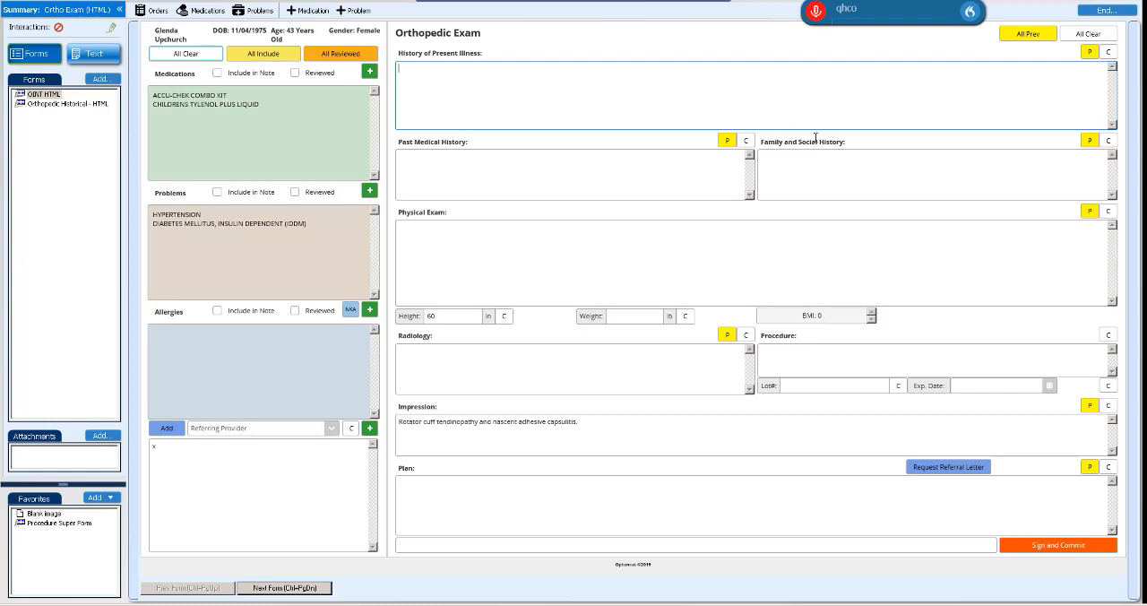
Step: Restore the exam window to a smaller size, widen it to see the layout adapt, and maximize it again
{"action": "left_click", "coordinate": [1131, 2]}
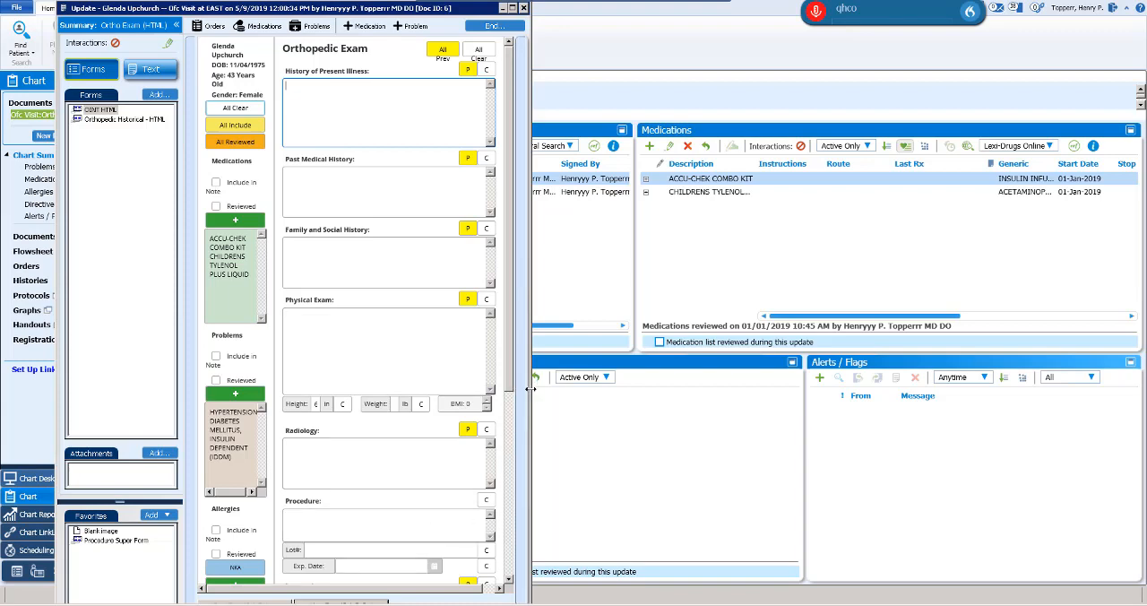
{"action": "left_click_drag", "start_coordinate": [531, 388], "coordinate": [1108, 429]}
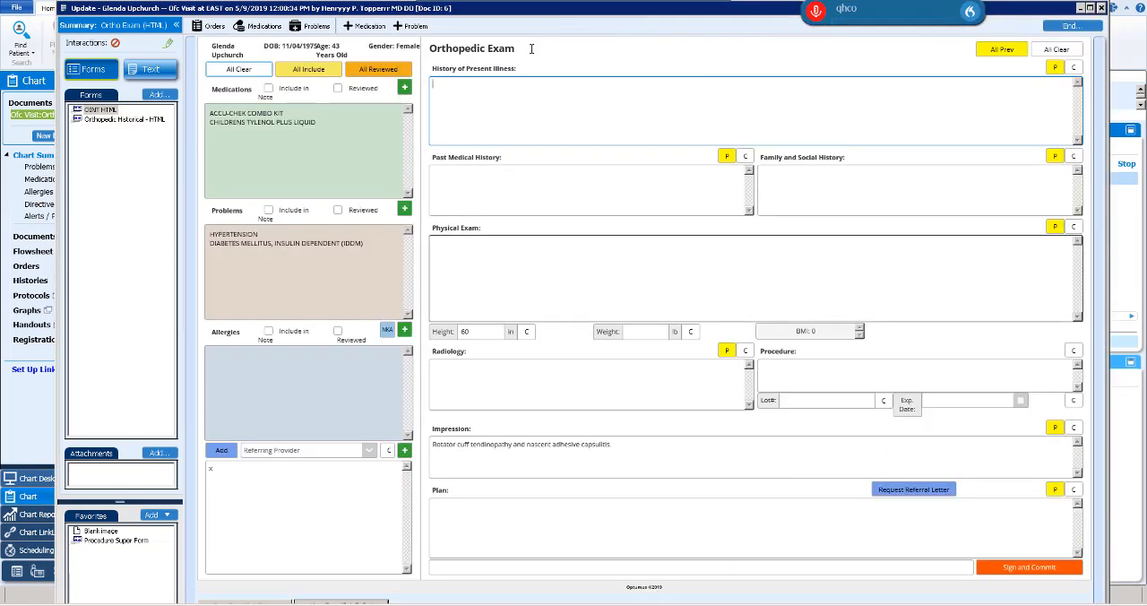
{"action": "double_click", "coordinate": [434, 9]}
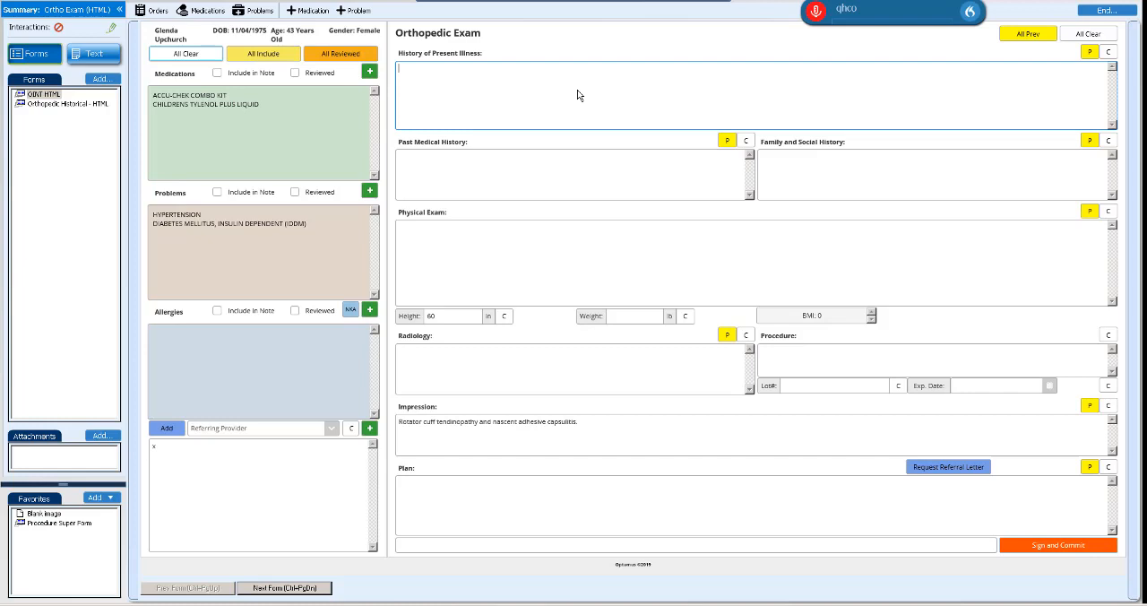
Step: Enter "60 yo man with knee pain" in the History of Present Illness field
{"action": "type", "text": "60 yo man with knee pain"}
Step: Enter "Right Knee demonstrates no effusion" in the Physical Exam field
{"action": "left_click", "coordinate": [454, 270]}
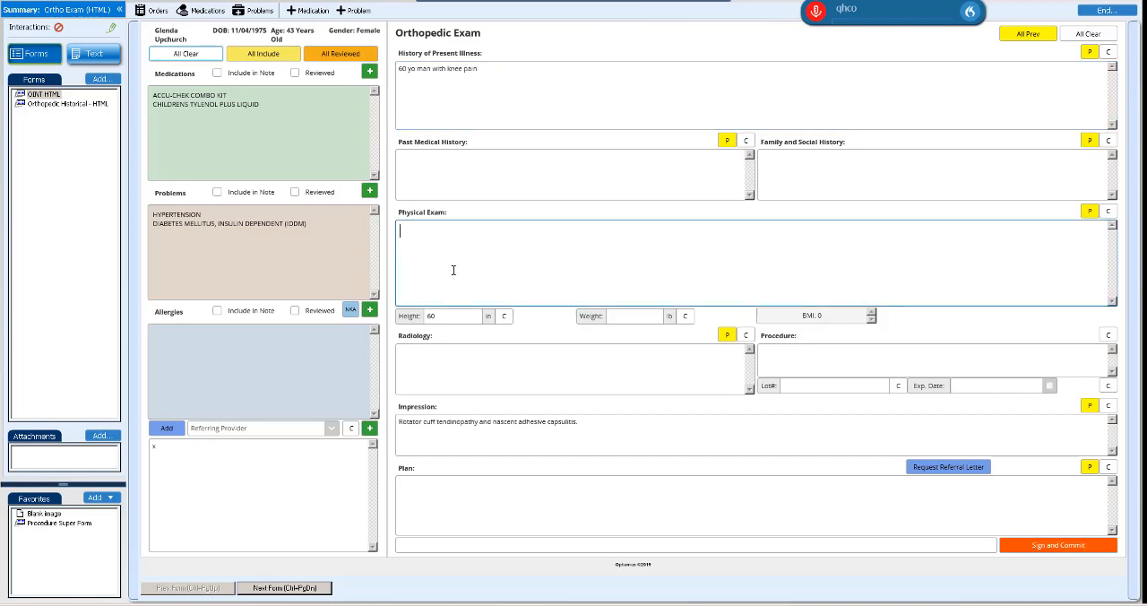
{"action": "type", "text": "Right Knee demonstrates n"}
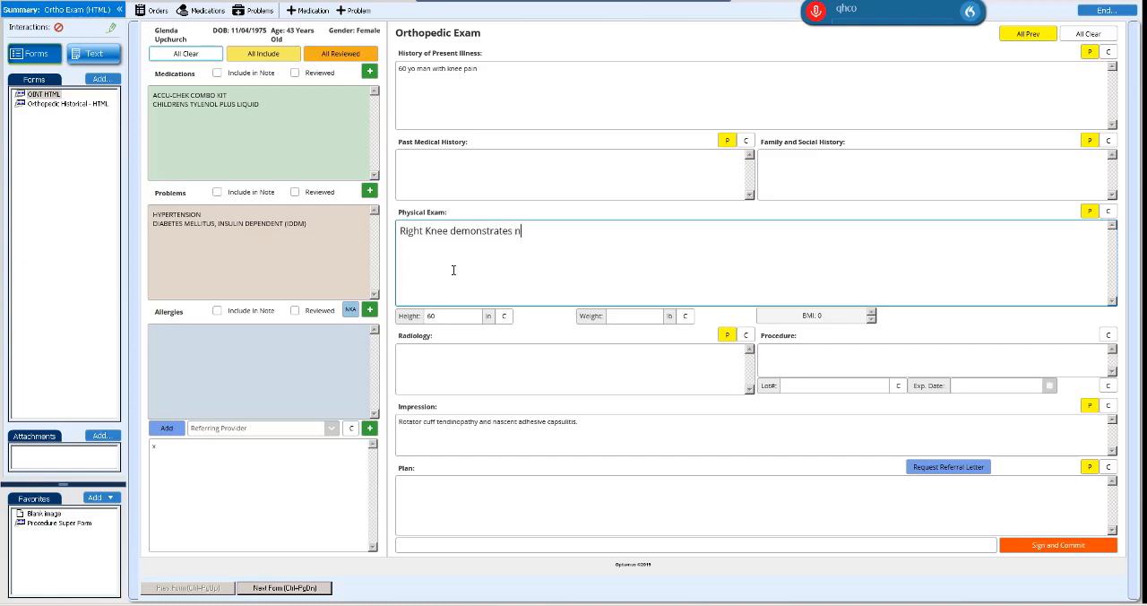
{"action": "type", "text": "o effusion"}
Step: Clear the entered text from the Physical Exam and History of Present Illness fields
{"action": "left_click_drag", "start_coordinate": [571, 231], "coordinate": [340, 201]}
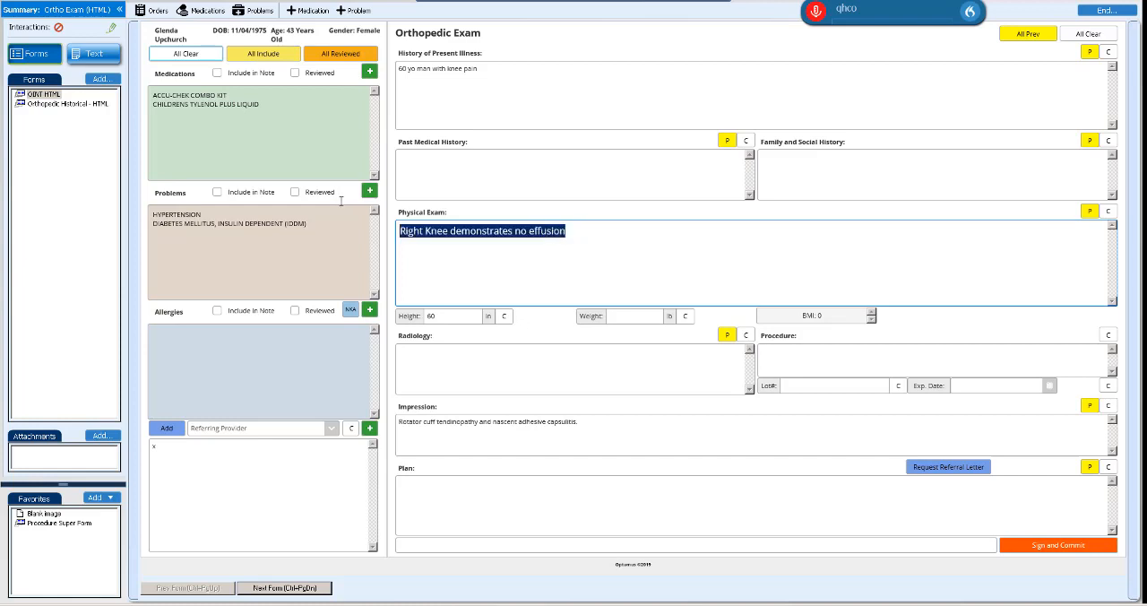
{"action": "key", "text": "BackSpace"}
{"action": "left_click", "coordinate": [504, 70]}
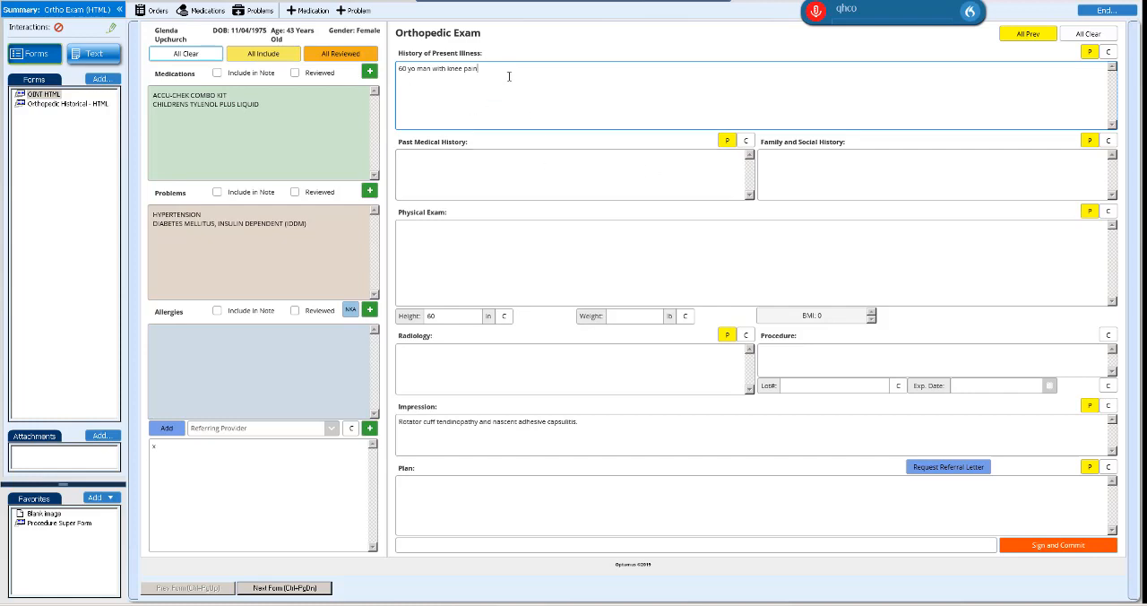
{"action": "left_click_drag", "start_coordinate": [517, 84], "coordinate": [367, 63]}
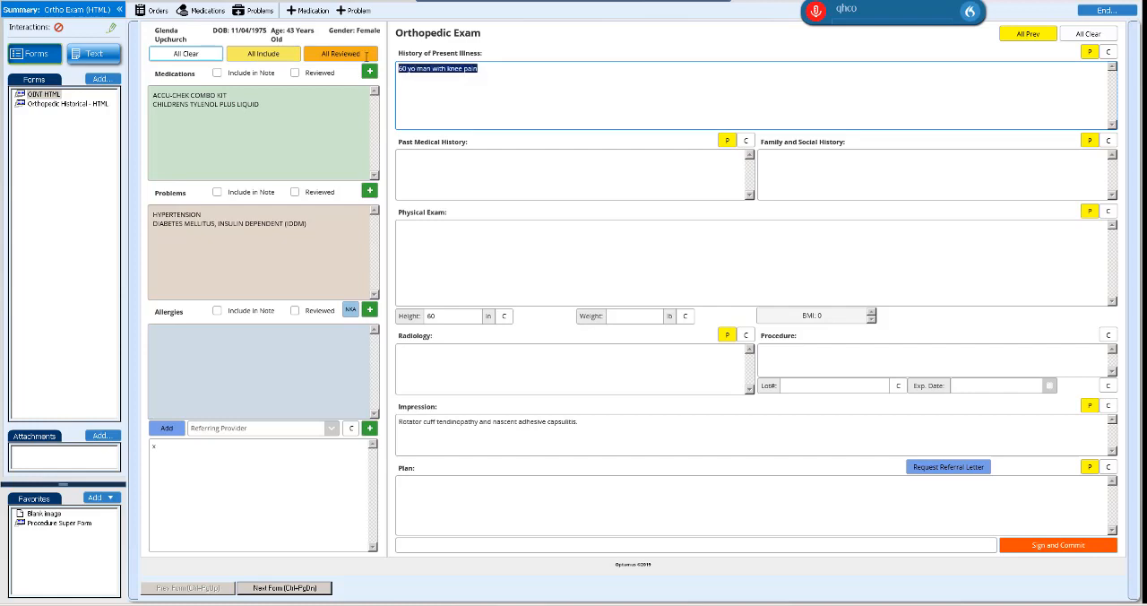
{"action": "left_click", "coordinate": [1107, 52]}
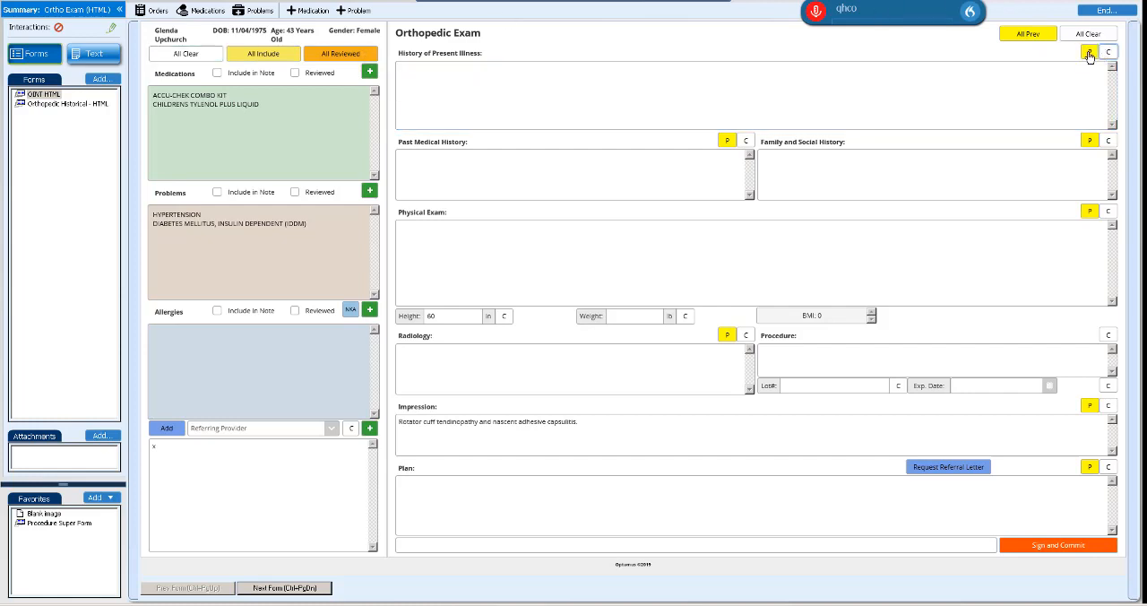
Step: Fill History of Present Illness with the previous visit's text and append four pasted copies of that text
{"action": "right_click", "coordinate": [1089, 57]}
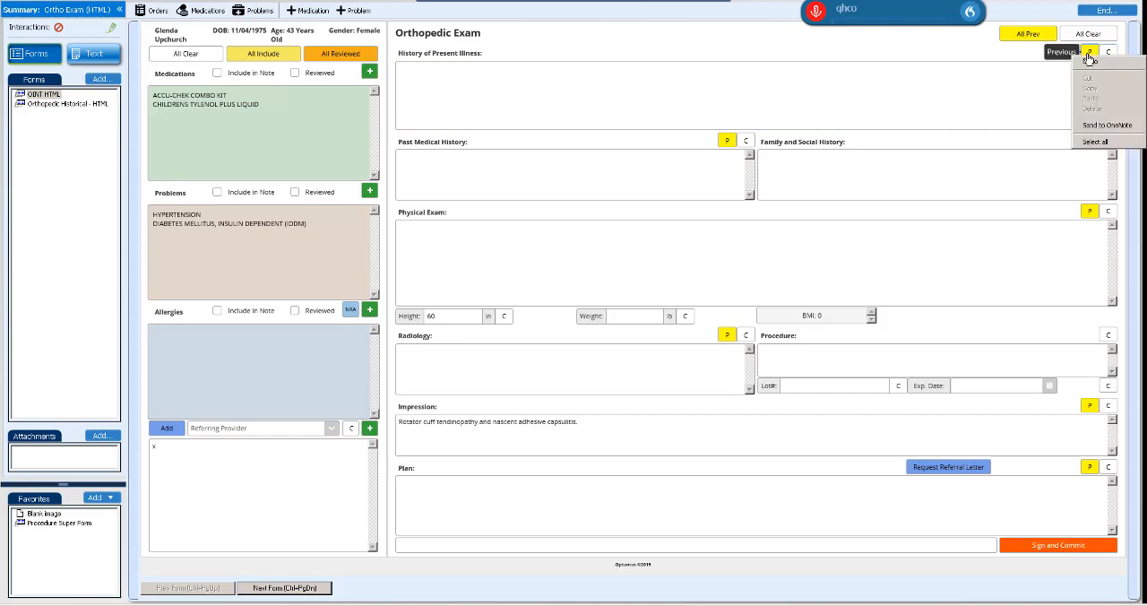
{"action": "left_click", "coordinate": [1089, 54]}
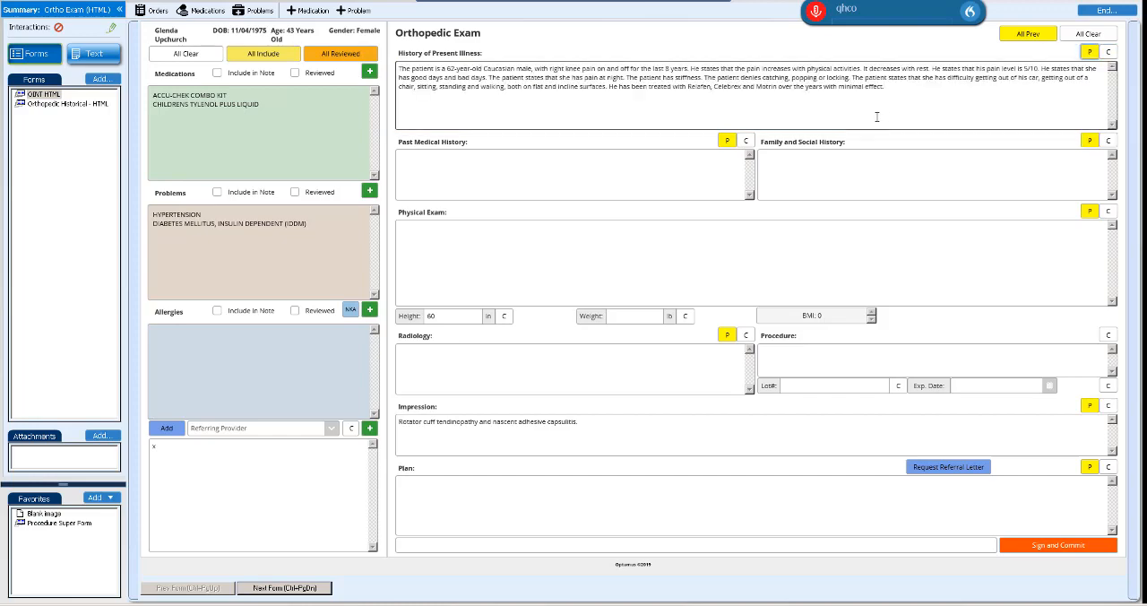
{"action": "left_click_drag", "start_coordinate": [906, 95], "coordinate": [405, 13]}
{"action": "key", "text": "ctrl+c"}
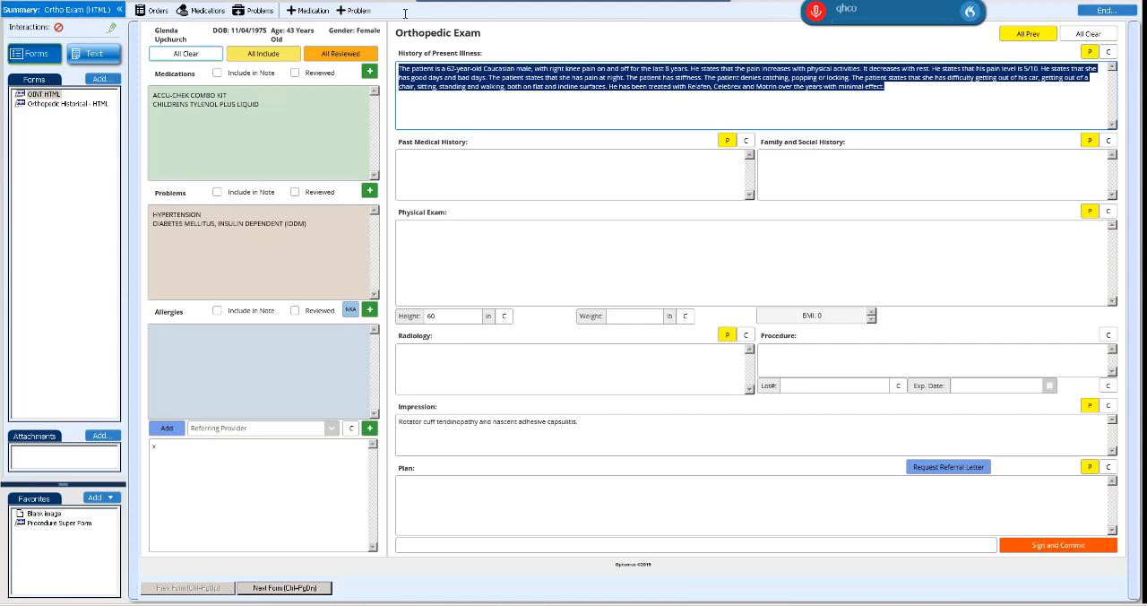
{"action": "left_click", "coordinate": [919, 94]}
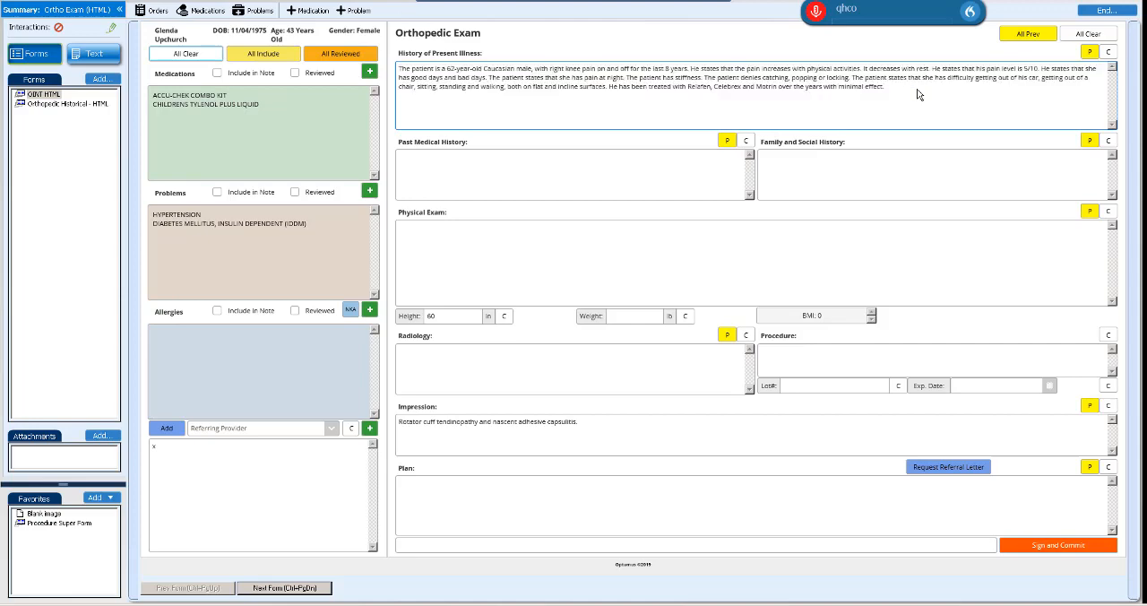
{"action": "key", "text": "ctrl+v"}
{"action": "key", "text": "ctrl+v"}
{"action": "key", "text": "ctrl+v"}
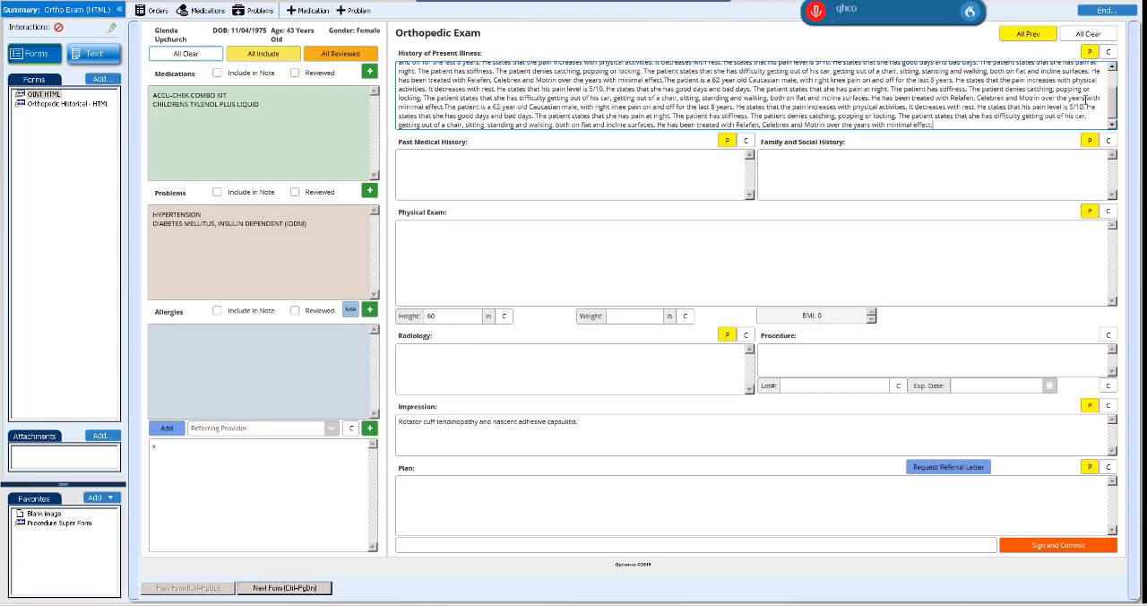
{"action": "key", "text": "ctrl+v"}
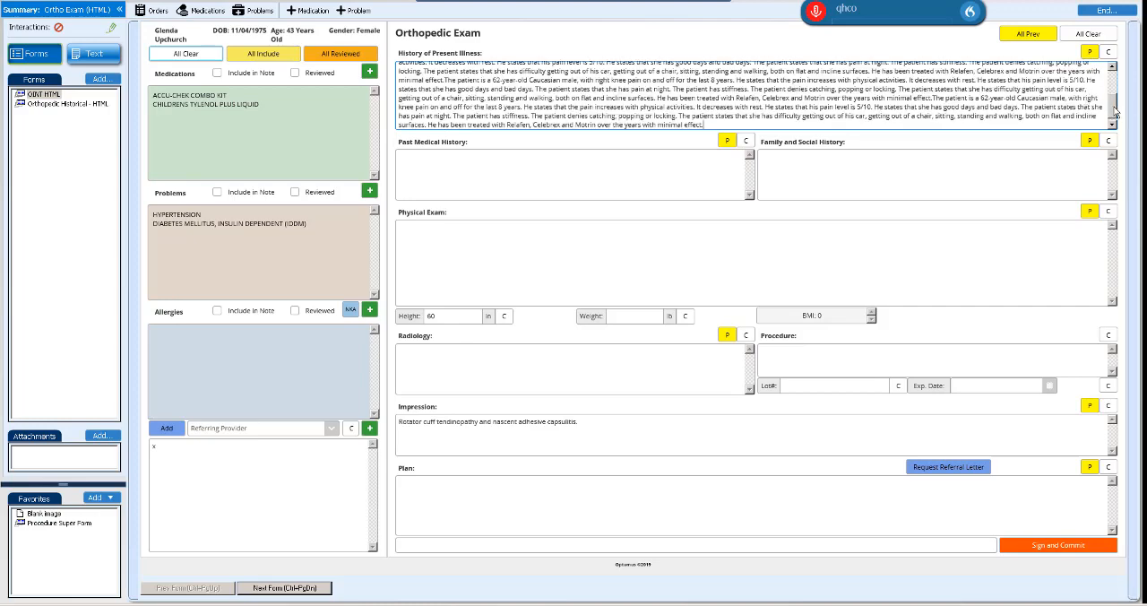
Step: Examine the long History of Present Illness text from beginning to end within its field
{"action": "left_click_drag", "start_coordinate": [1116, 106], "coordinate": [1116, 72]}
{"action": "left_click", "coordinate": [882, 170]}
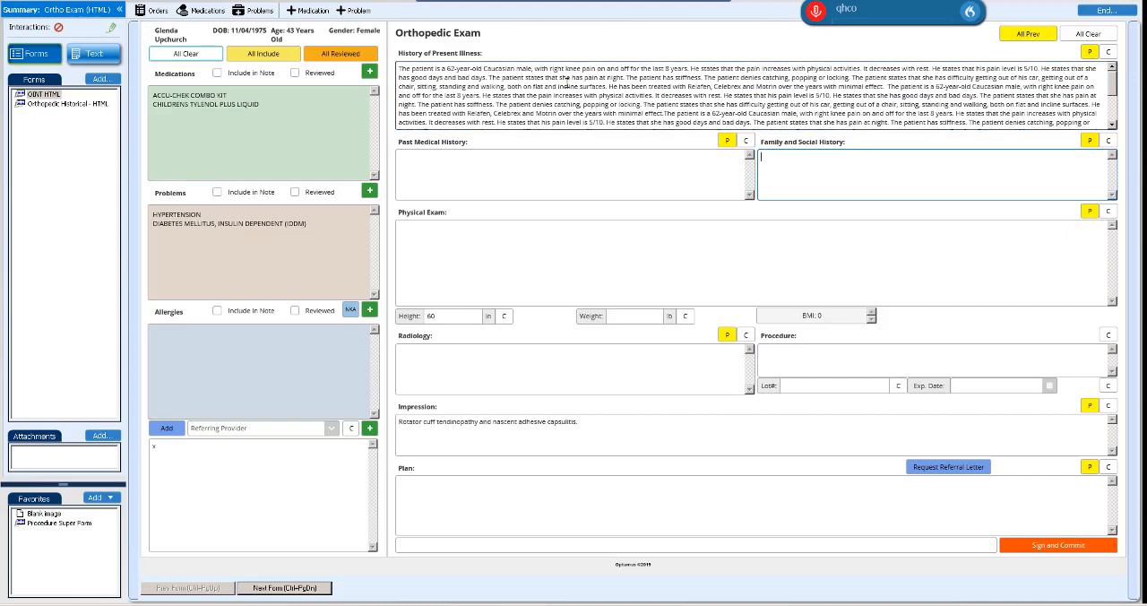
{"action": "left_click_drag", "start_coordinate": [567, 85], "coordinate": [603, 114]}
{"action": "left_click", "coordinate": [603, 113]}
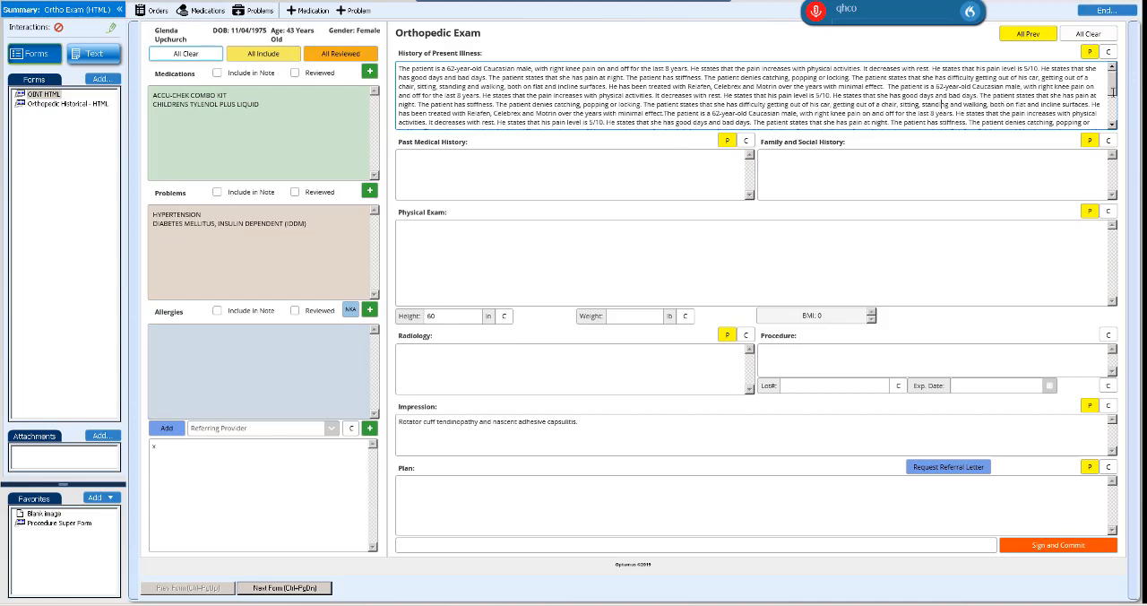
{"action": "scroll", "coordinate": [1112, 88], "scroll_direction": "down", "scroll_amount": 3}
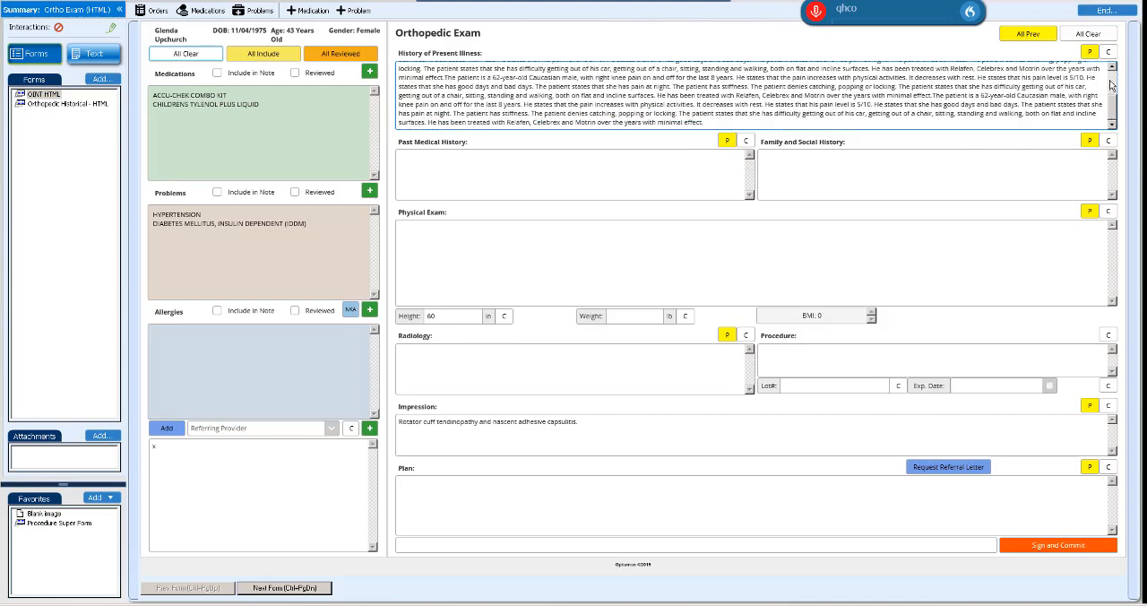
{"action": "scroll", "coordinate": [1111, 84], "scroll_direction": "up", "scroll_amount": 3}
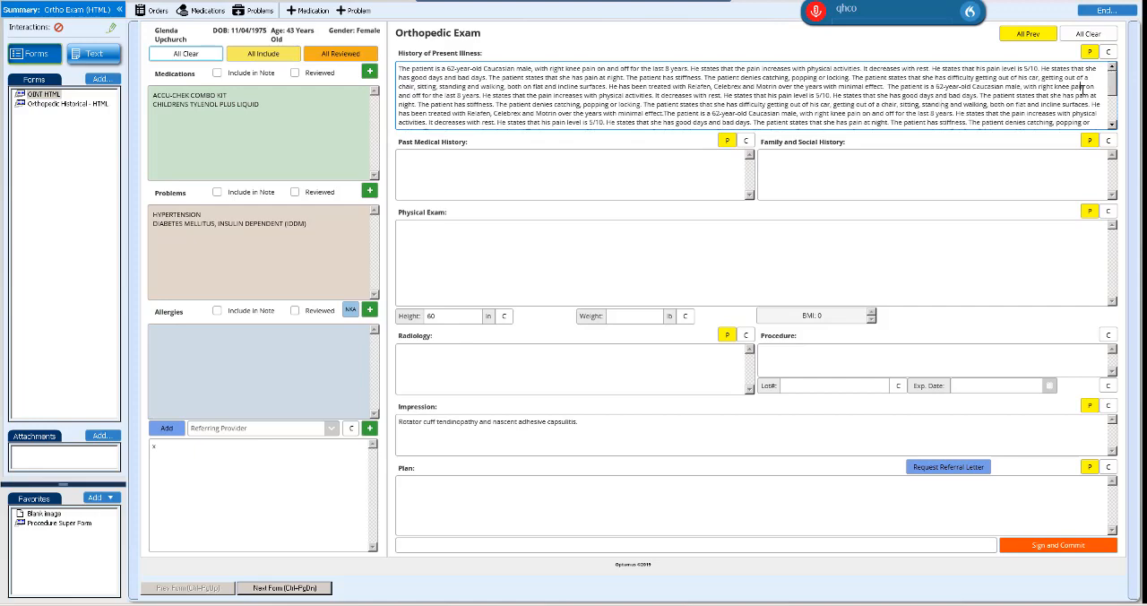